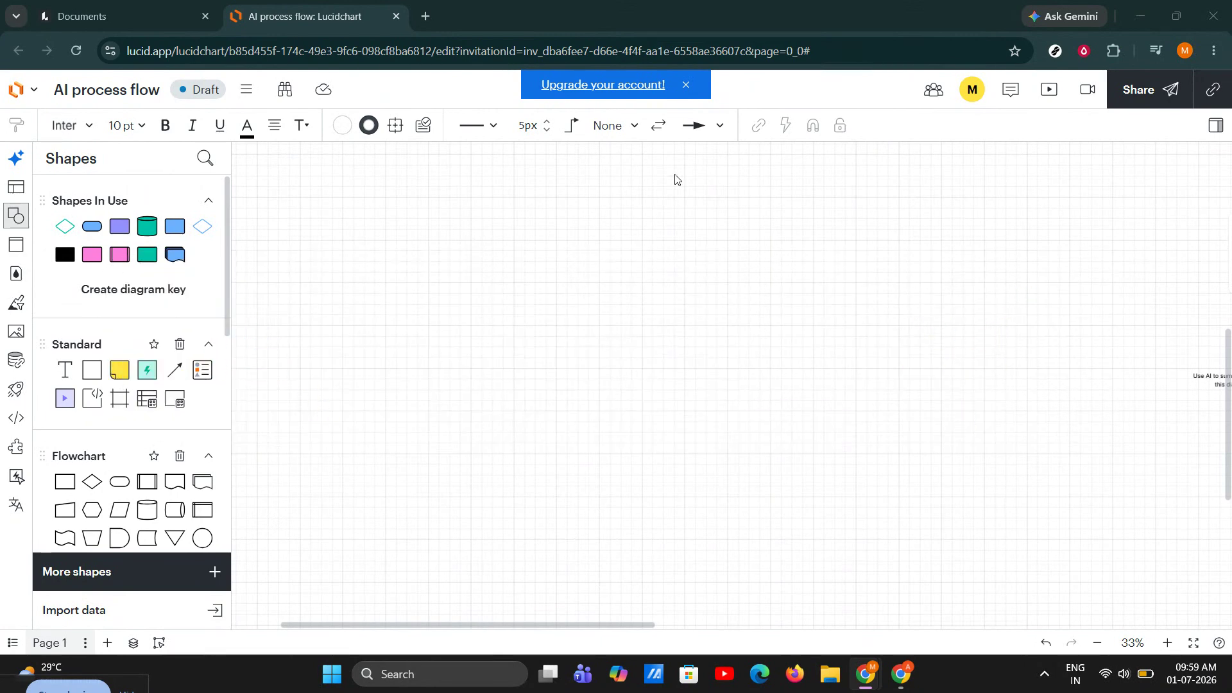
Step: Place a flowchart Process shape on the empty part of the canvas and enlarge it
{"action": "left_click", "coordinate": [687, 86]}
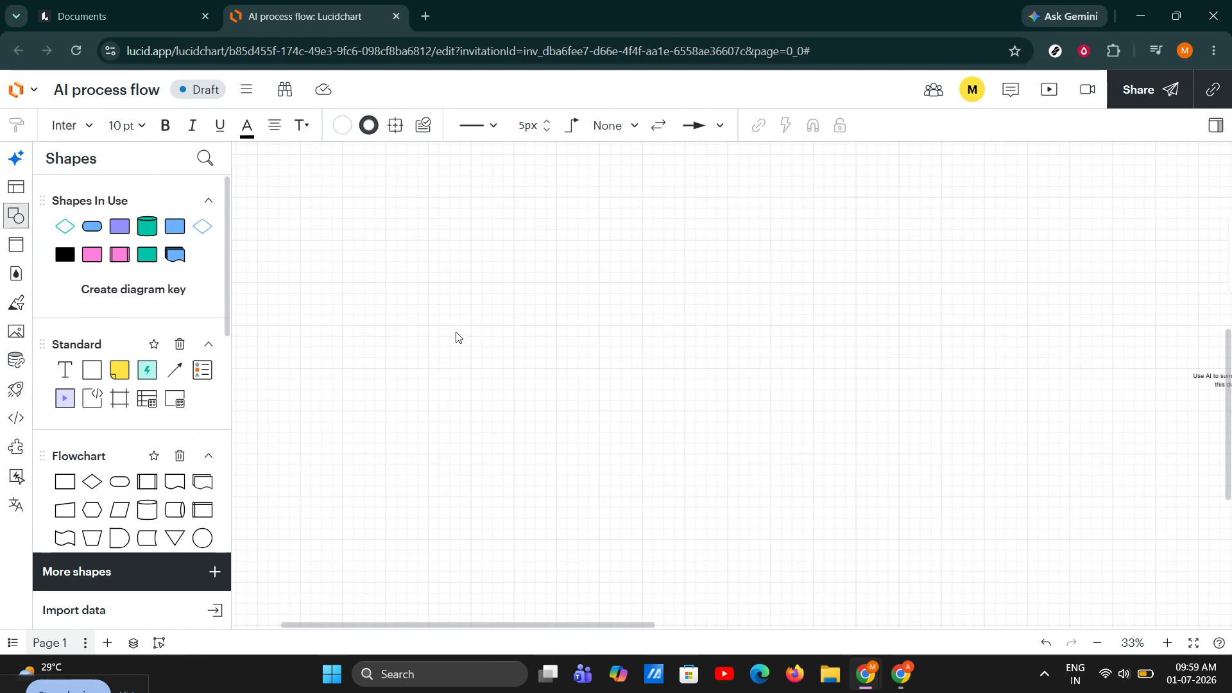
{"action": "left_click", "coordinate": [63, 486]}
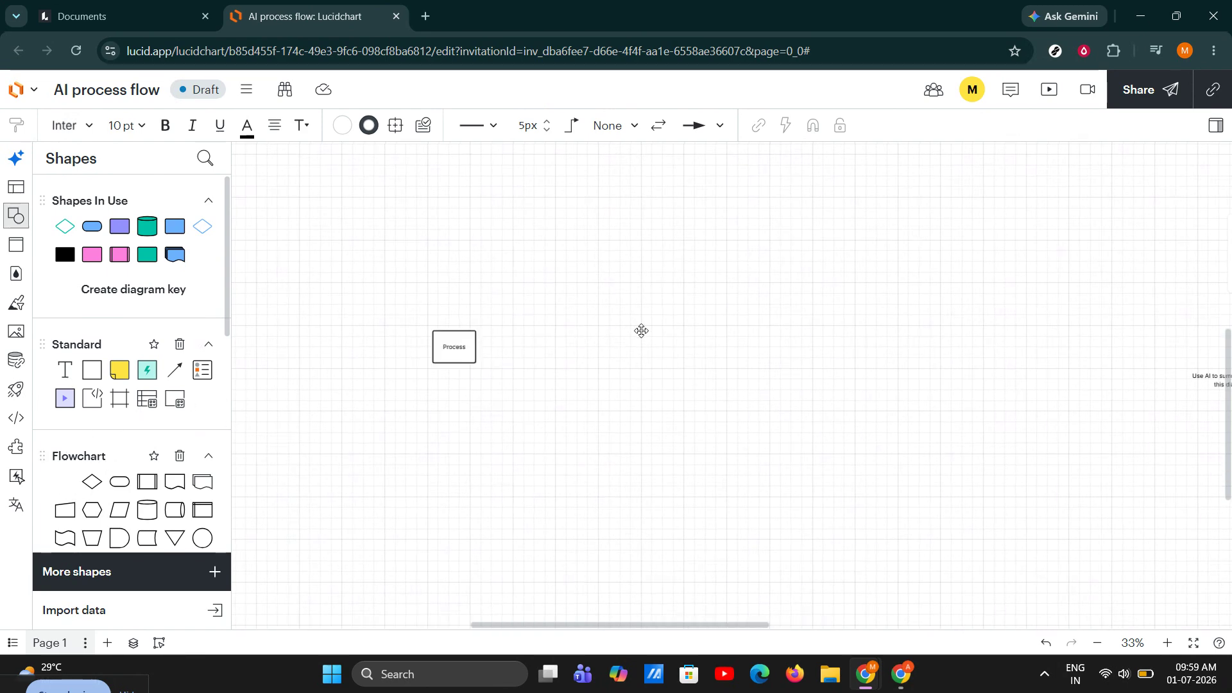
{"action": "left_click_drag", "start_coordinate": [578, 358], "coordinate": [631, 384]}
{"action": "left_click", "coordinate": [681, 346]}
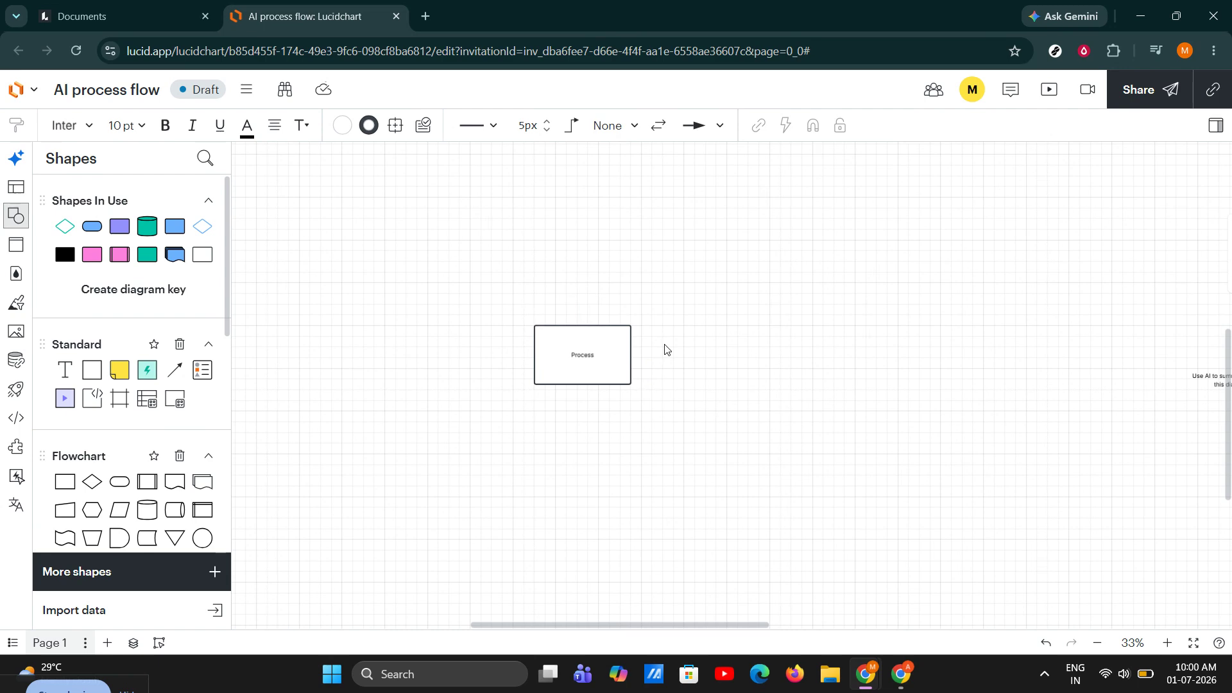
Step: Move the Process shape further right on the canvas and fill it with solid pink
{"action": "left_click", "coordinate": [1167, 644]}
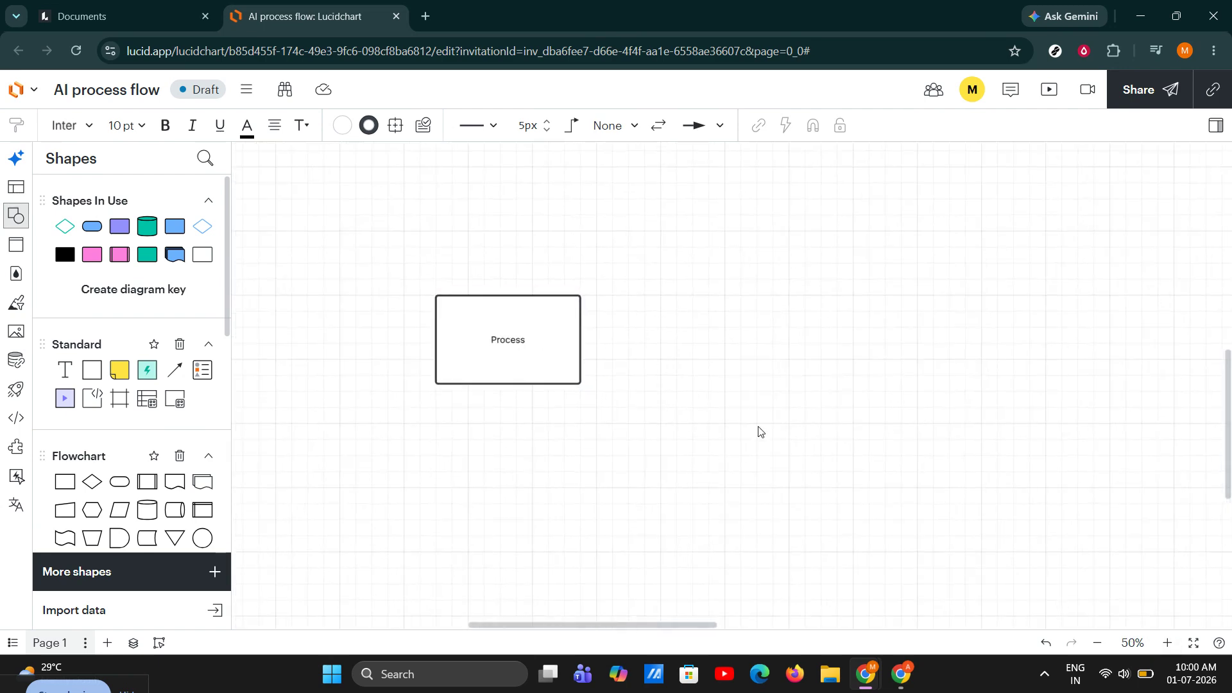
{"action": "left_click_drag", "start_coordinate": [542, 335], "coordinate": [540, 334]}
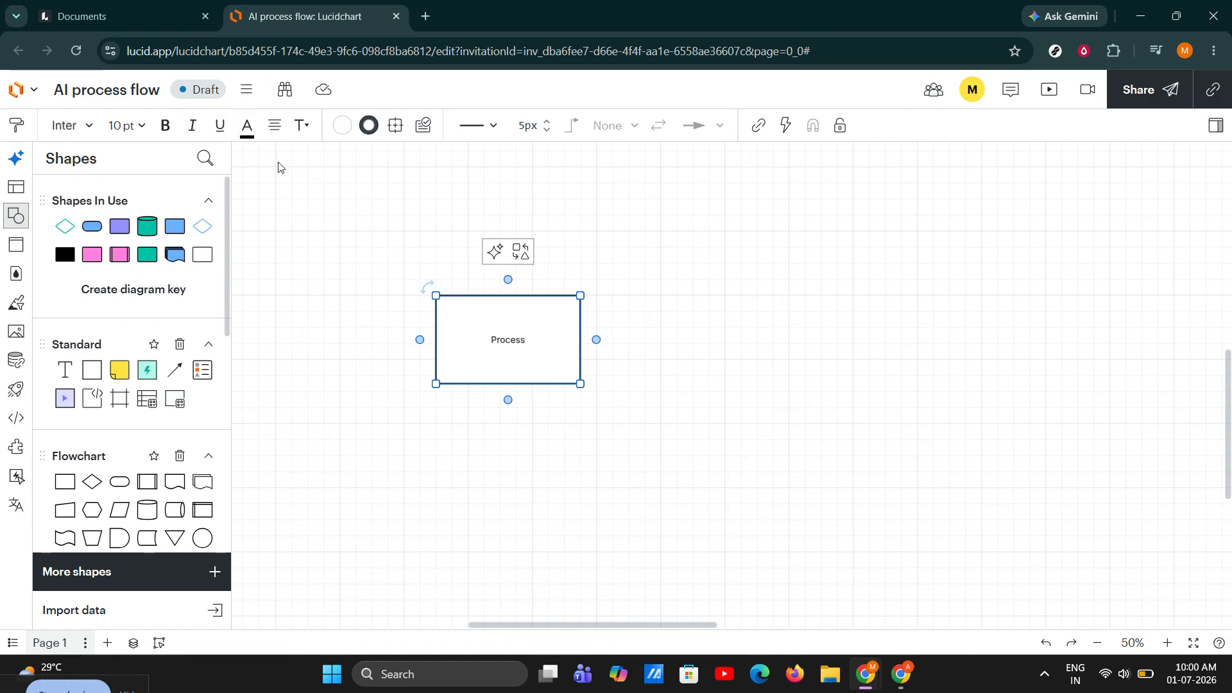
{"action": "left_click", "coordinate": [346, 131]}
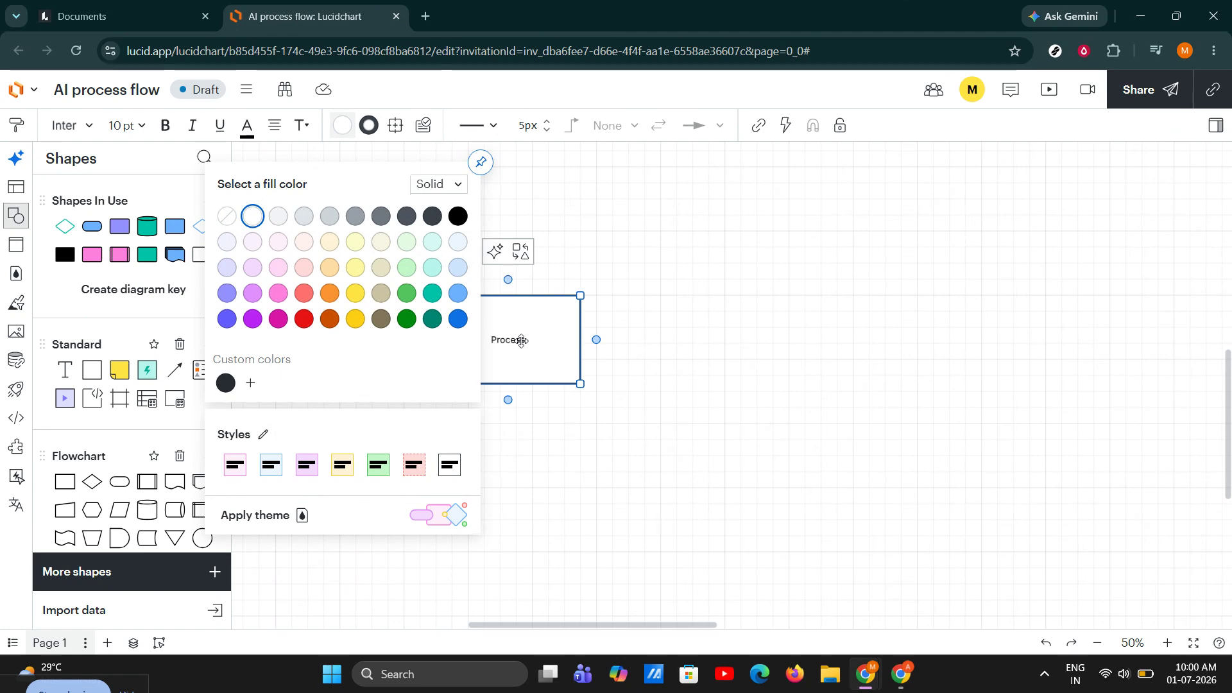
{"action": "left_click_drag", "start_coordinate": [507, 338], "coordinate": [735, 341]}
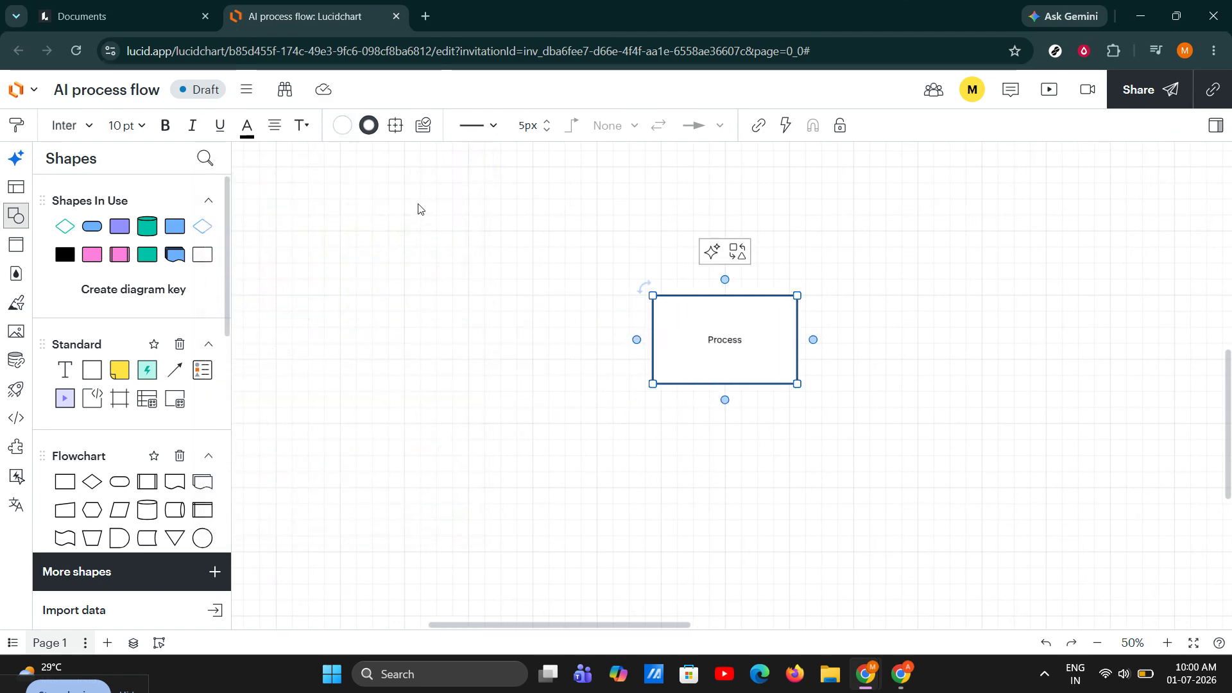
{"action": "left_click", "coordinate": [347, 129]}
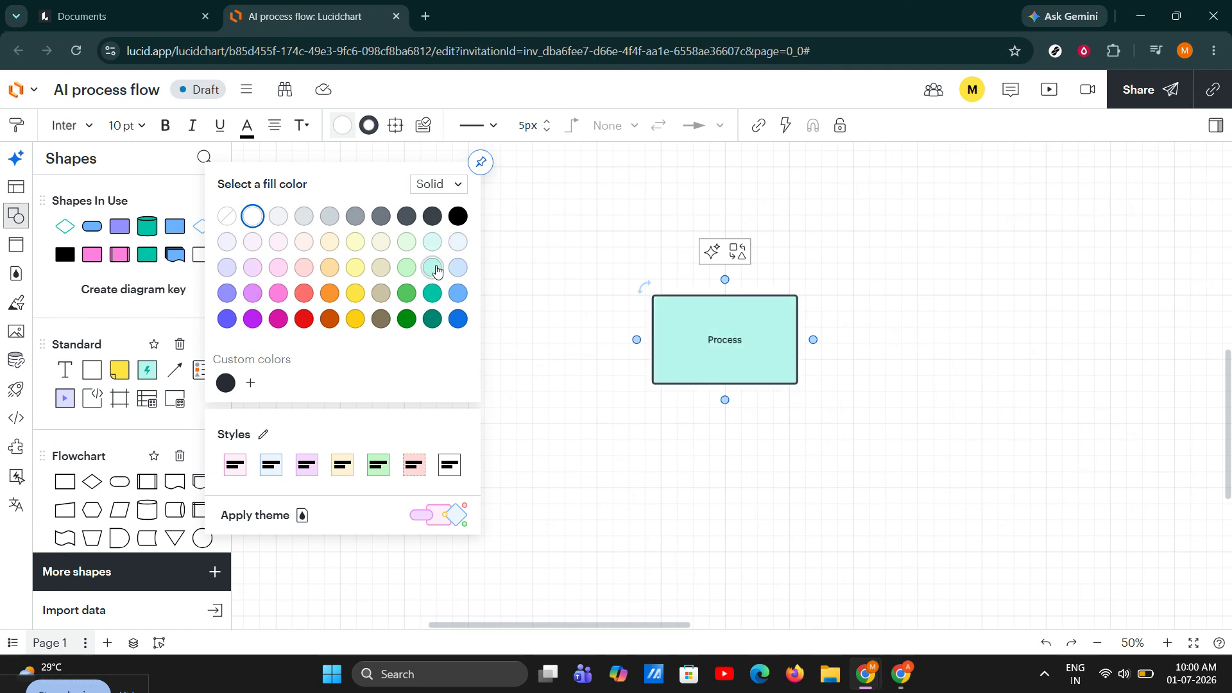
{"action": "left_click", "coordinate": [444, 185]}
{"action": "left_click", "coordinate": [445, 187]}
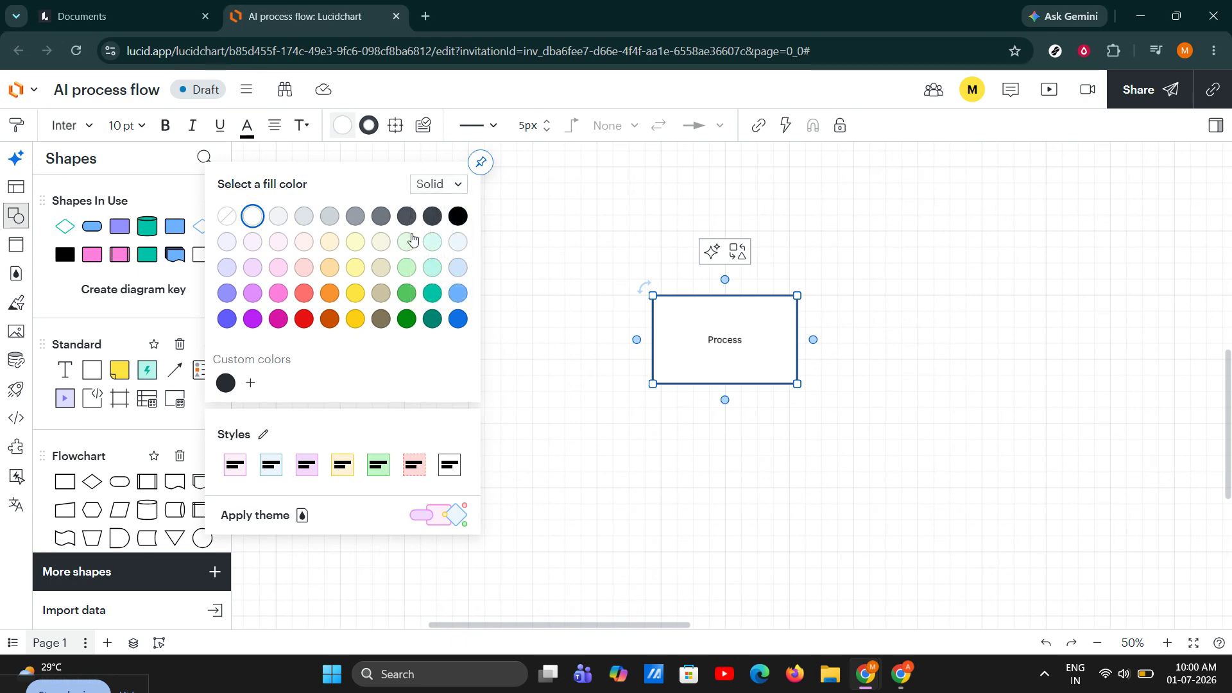
{"action": "left_click", "coordinate": [276, 294]}
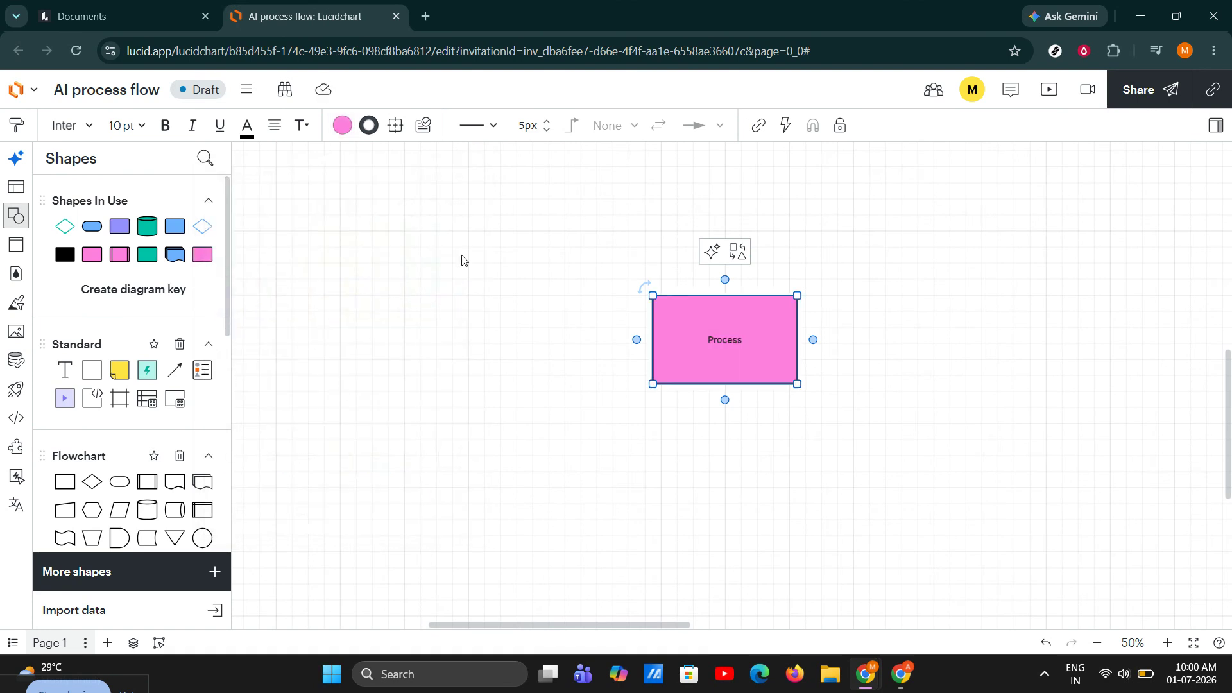
Step: Examine the custom fill color picker for the Process shape and its Hex, HSB and RGB color formats
{"action": "left_click", "coordinate": [342, 125]}
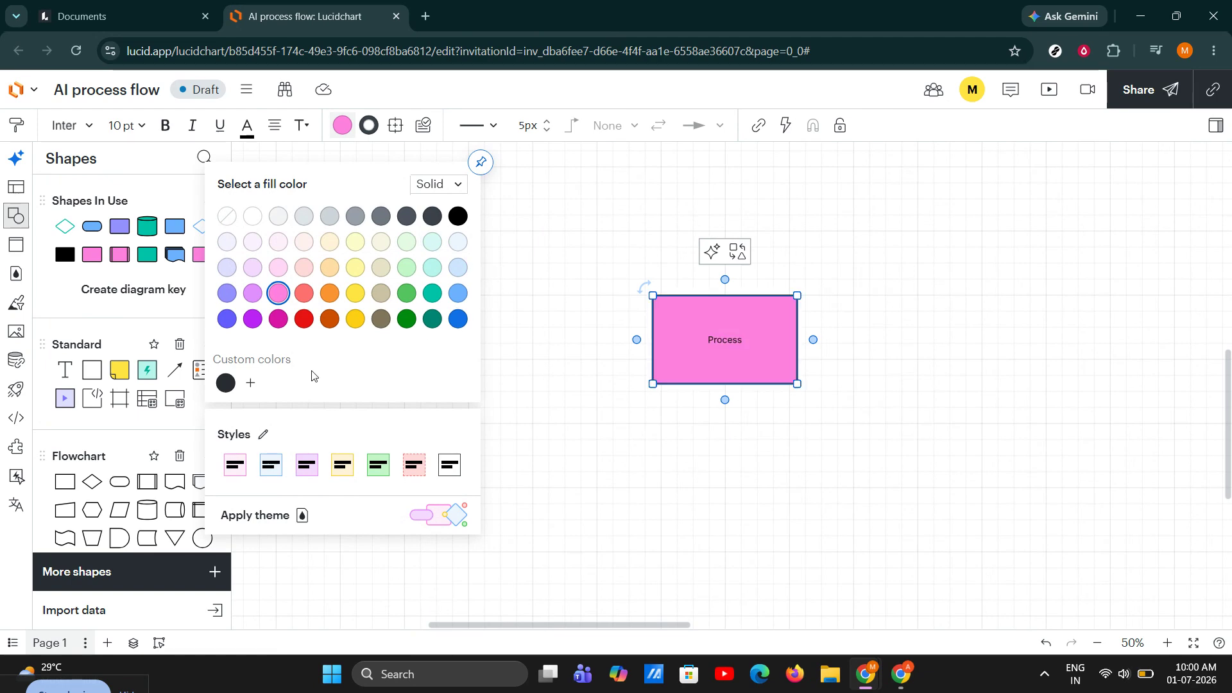
{"action": "left_click", "coordinate": [249, 384]}
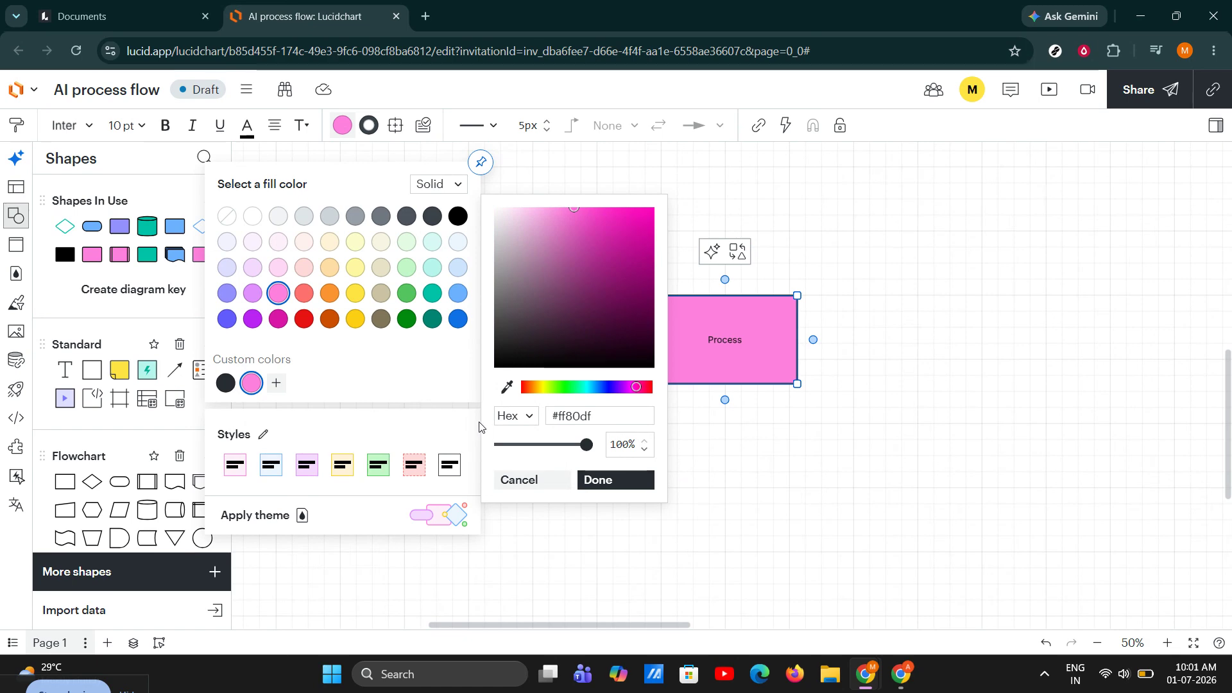
{"action": "left_click", "coordinate": [522, 418]}
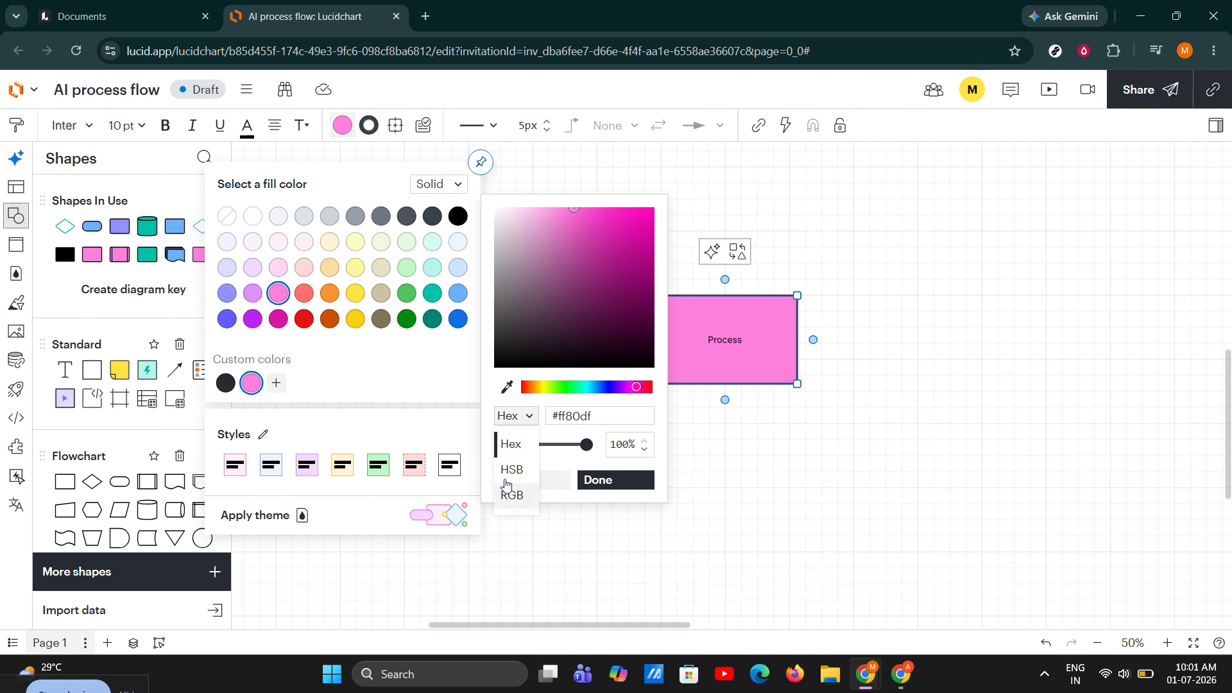
{"action": "left_click", "coordinate": [514, 421]}
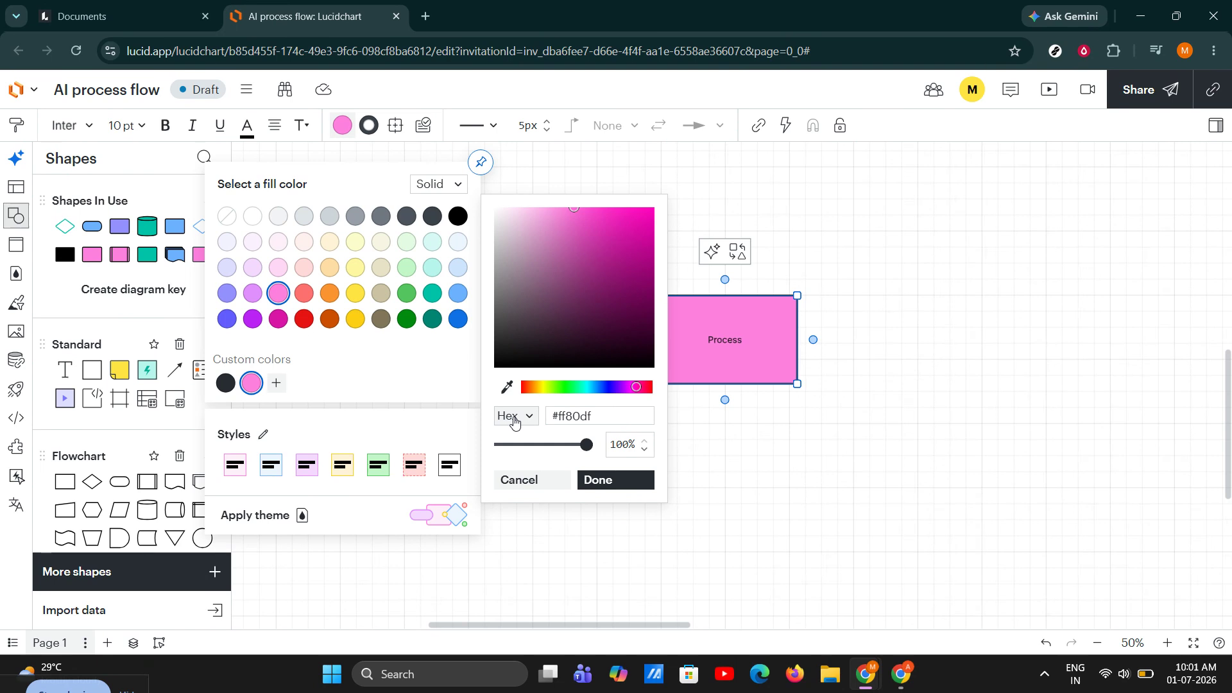
{"action": "left_click", "coordinate": [574, 162]}
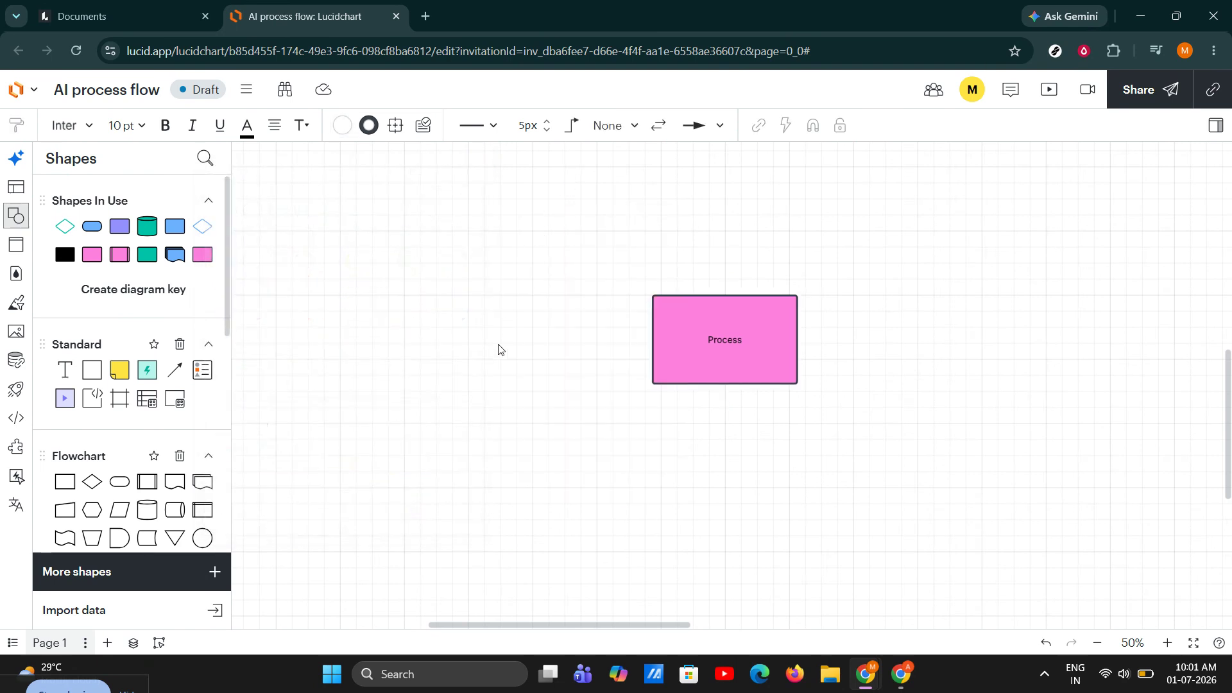
Step: Examine the line color choices for the Process shape's outline, including a preview of black
{"action": "left_click", "coordinate": [375, 135]}
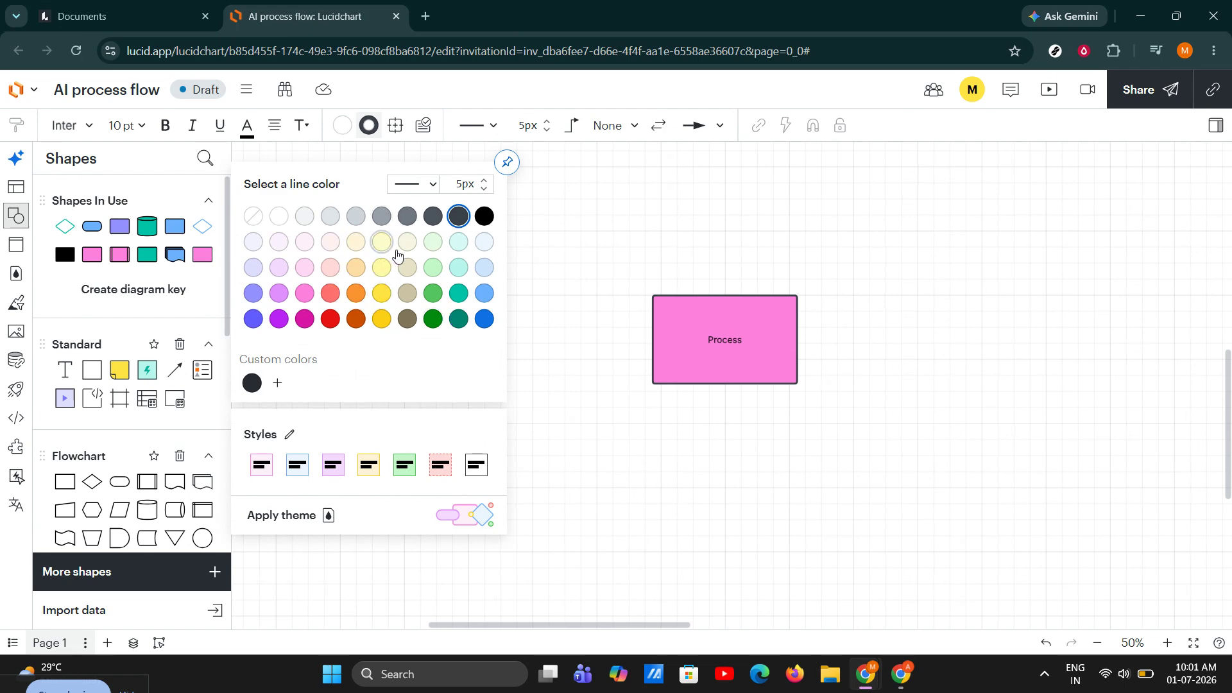
{"action": "left_click", "coordinate": [738, 373]}
{"action": "scroll", "coordinate": [739, 375], "scroll_direction": "up", "scroll_amount": 5}
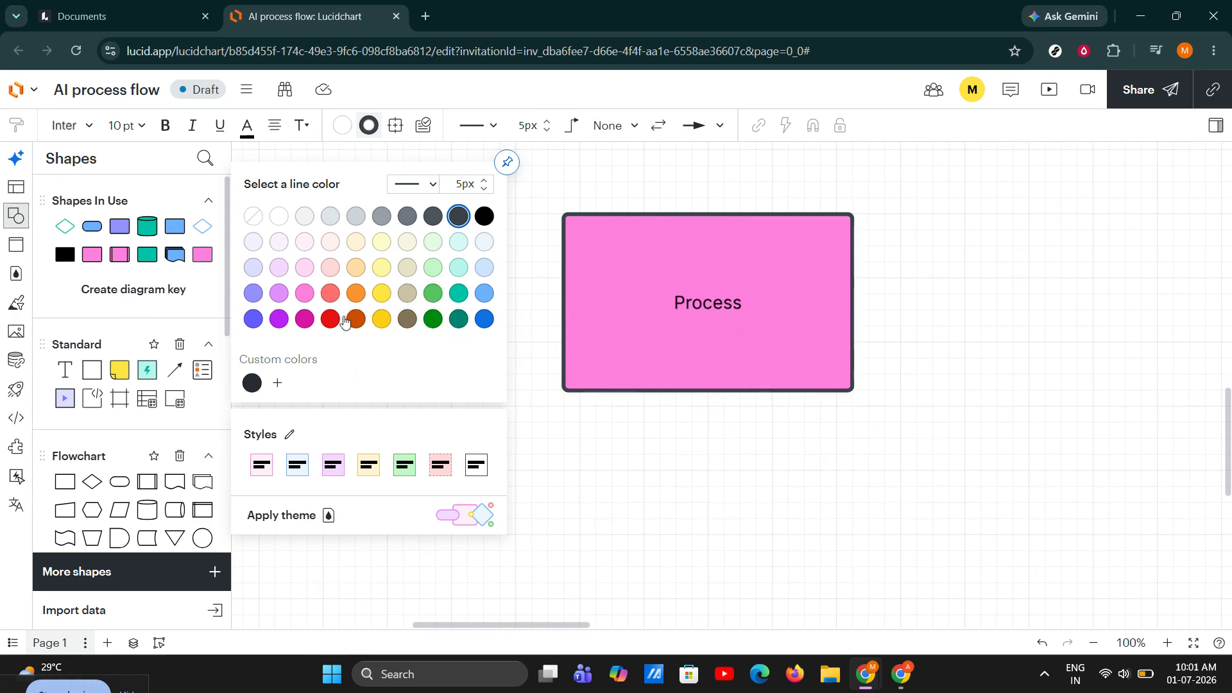
{"action": "scroll", "coordinate": [560, 353], "scroll_direction": "down", "scroll_amount": 3}
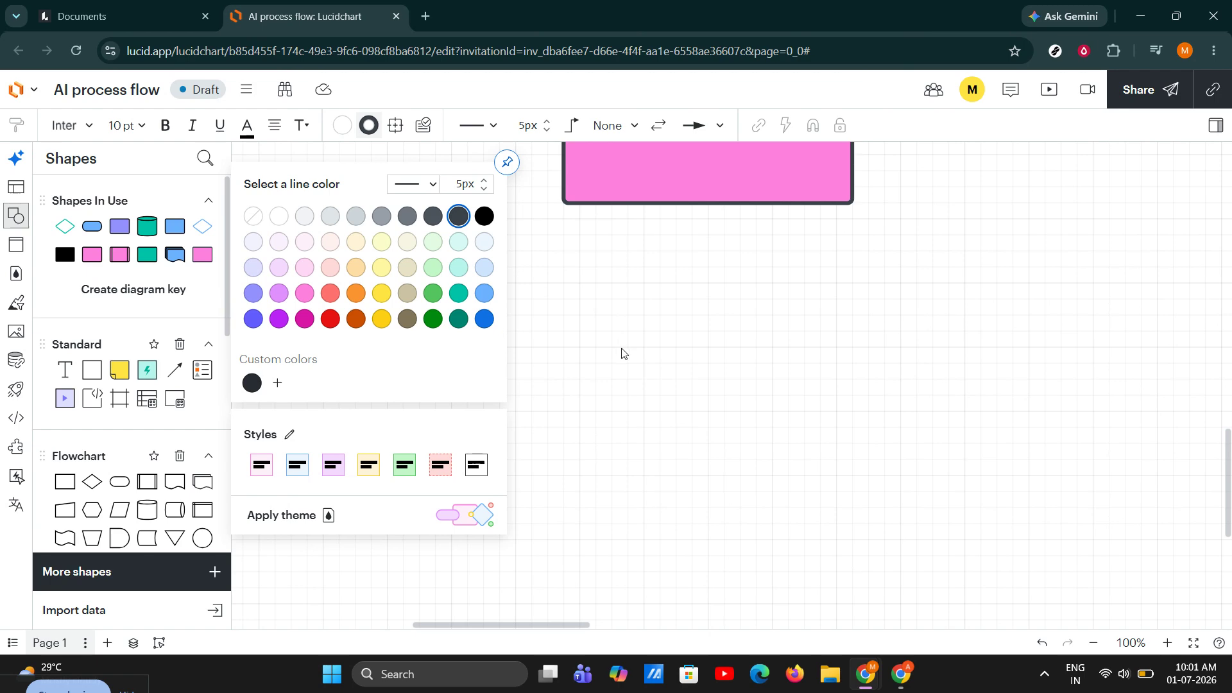
{"action": "scroll", "coordinate": [622, 353], "scroll_direction": "down", "scroll_amount": 5}
{"action": "left_click", "coordinate": [648, 264]}
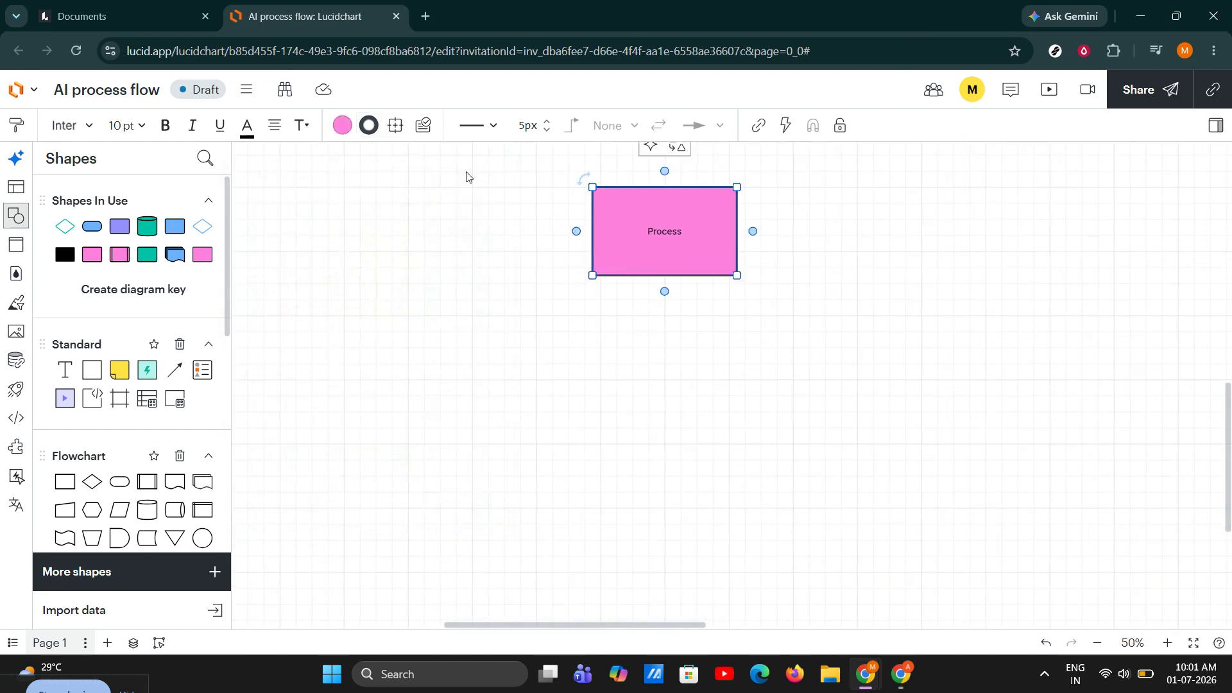
{"action": "left_click", "coordinate": [369, 125]}
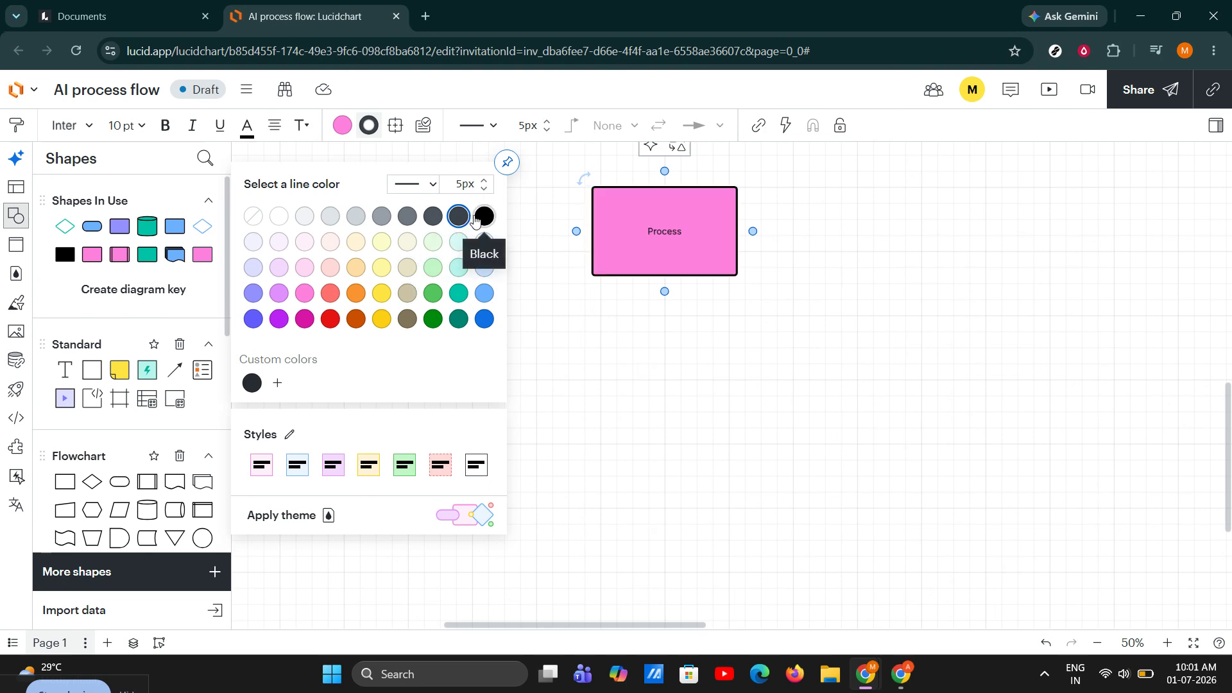
{"action": "left_click", "coordinate": [543, 277]}
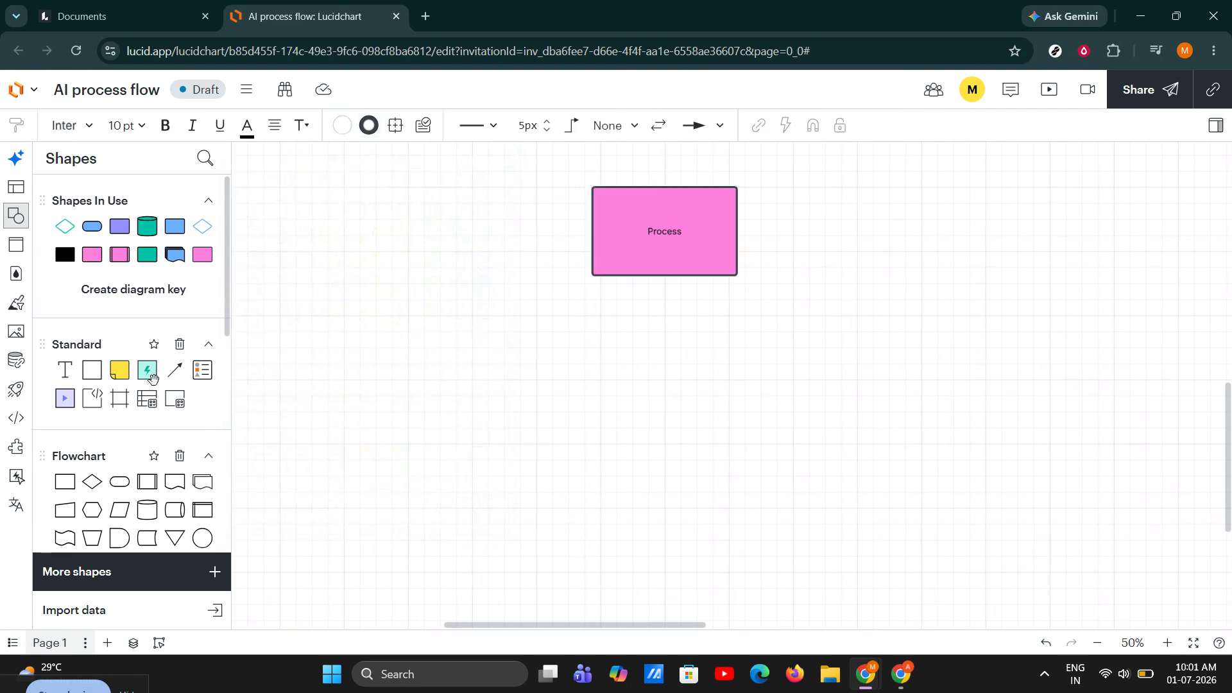
Step: Place a Terminator shape to the left of the Process shape and fill both shapes with yellow
{"action": "left_click_drag", "start_coordinate": [119, 482], "coordinate": [517, 278]}
{"action": "left_click_drag", "start_coordinate": [480, 228], "coordinate": [445, 222]}
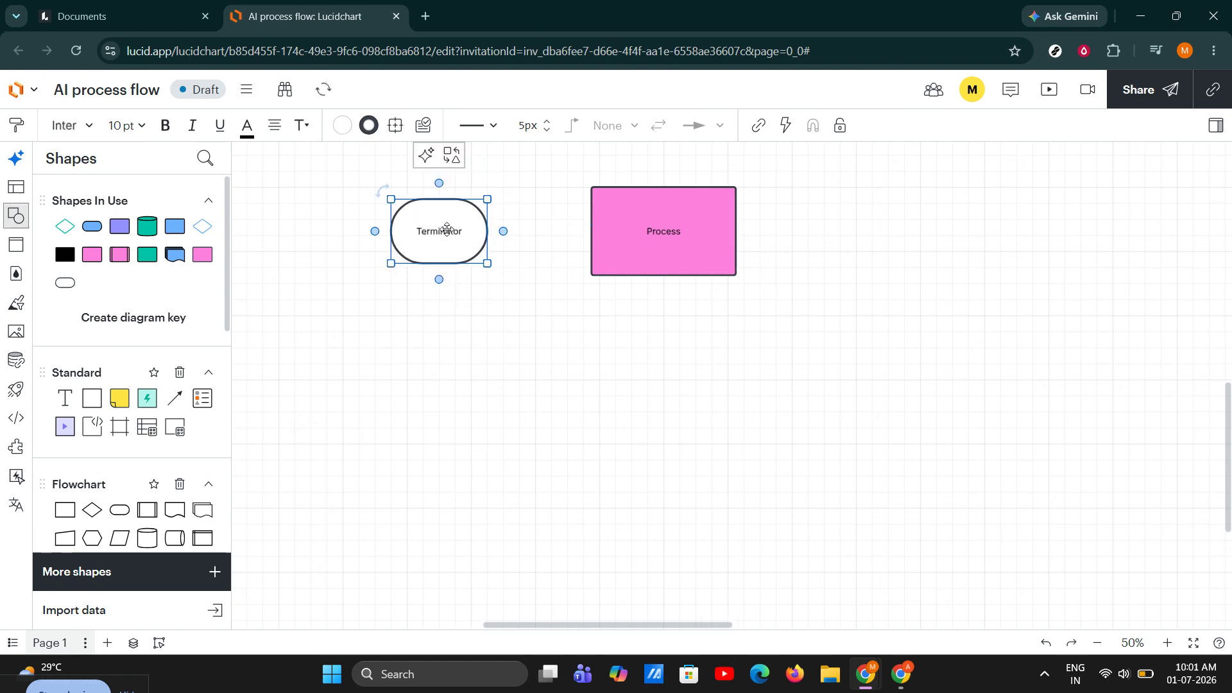
{"action": "left_click", "coordinate": [640, 261]}
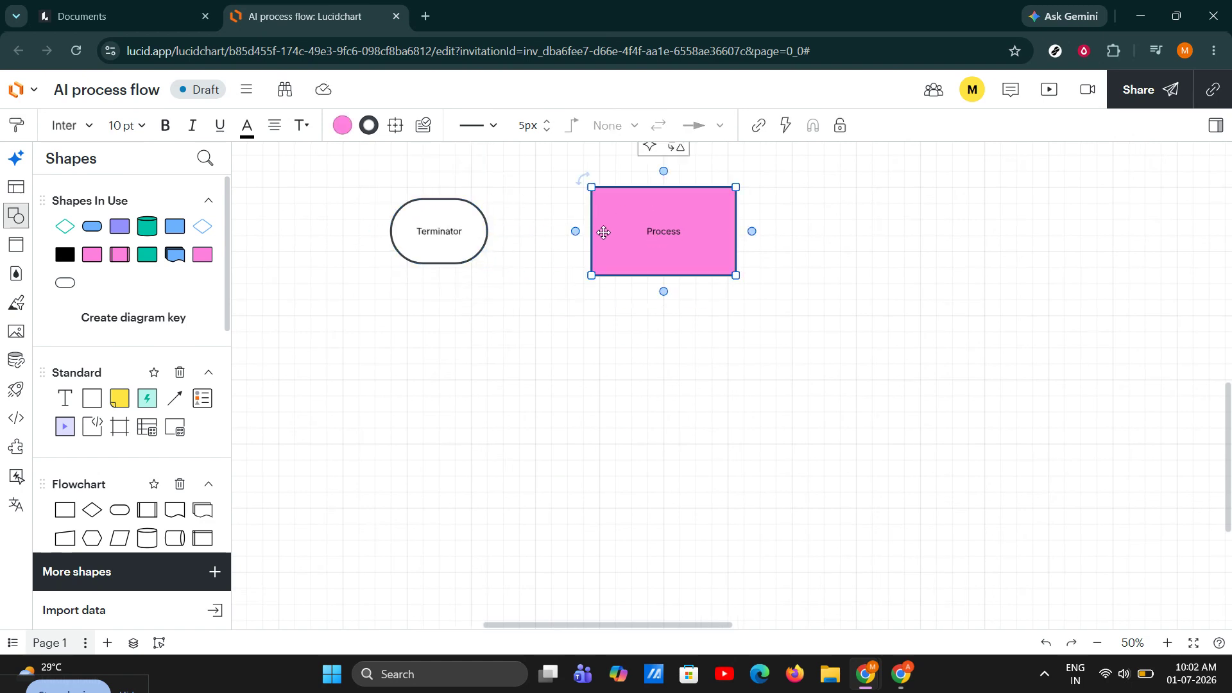
{"action": "left_click", "coordinate": [441, 208], "text": "shift"}
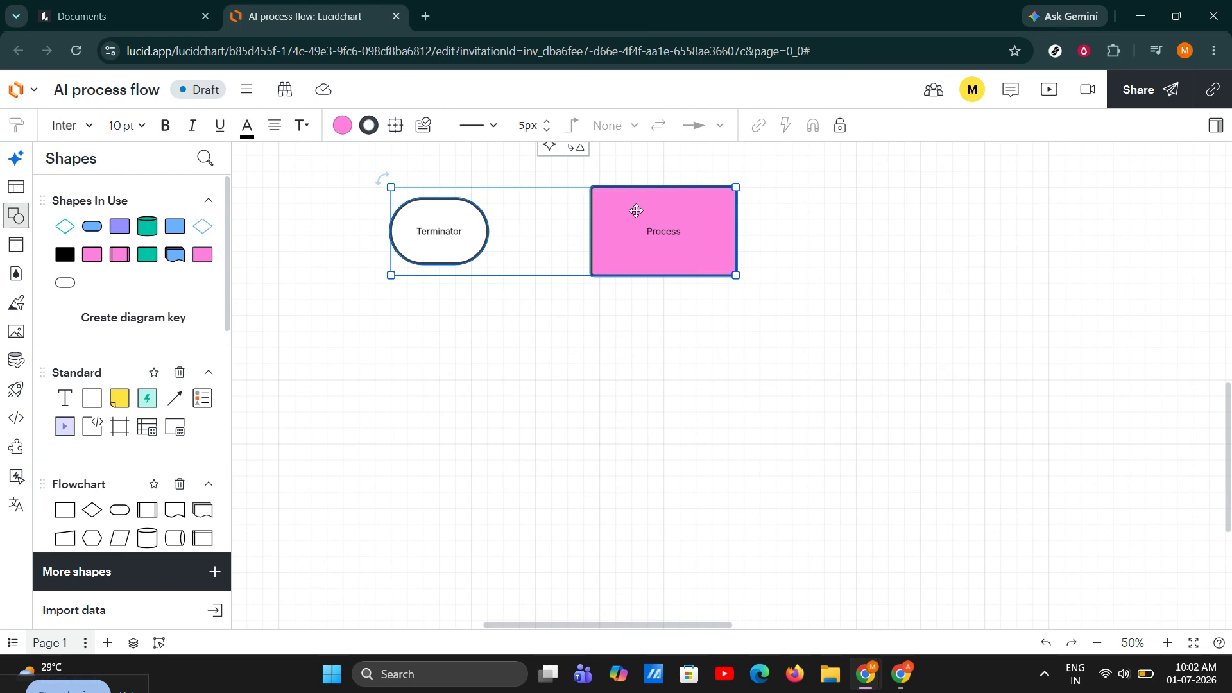
{"action": "left_click", "coordinate": [343, 125]}
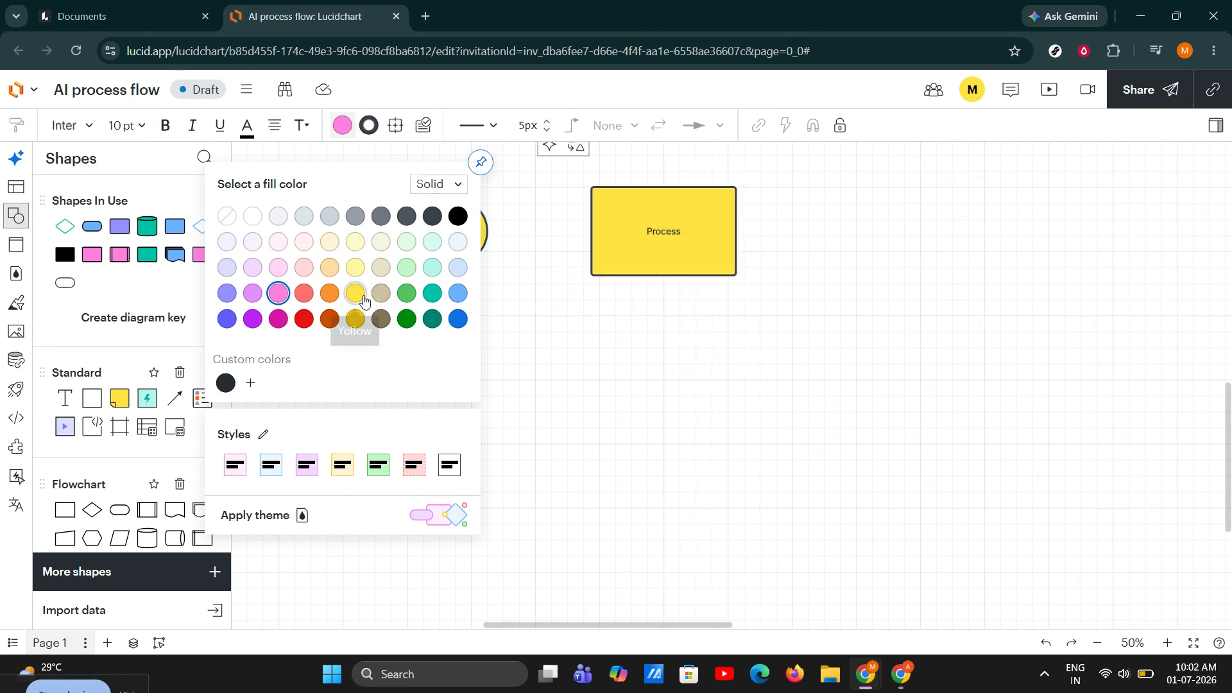
{"action": "left_click", "coordinate": [458, 319]}
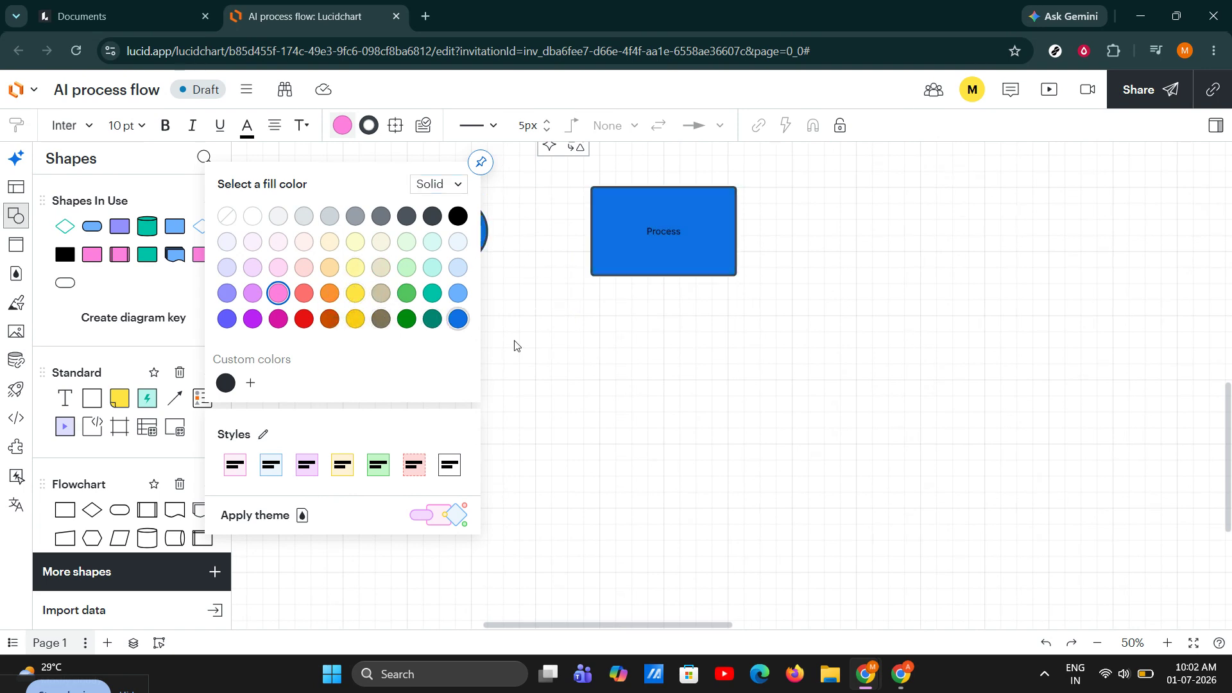
{"action": "left_click", "coordinate": [356, 294]}
{"action": "left_click", "coordinate": [536, 377]}
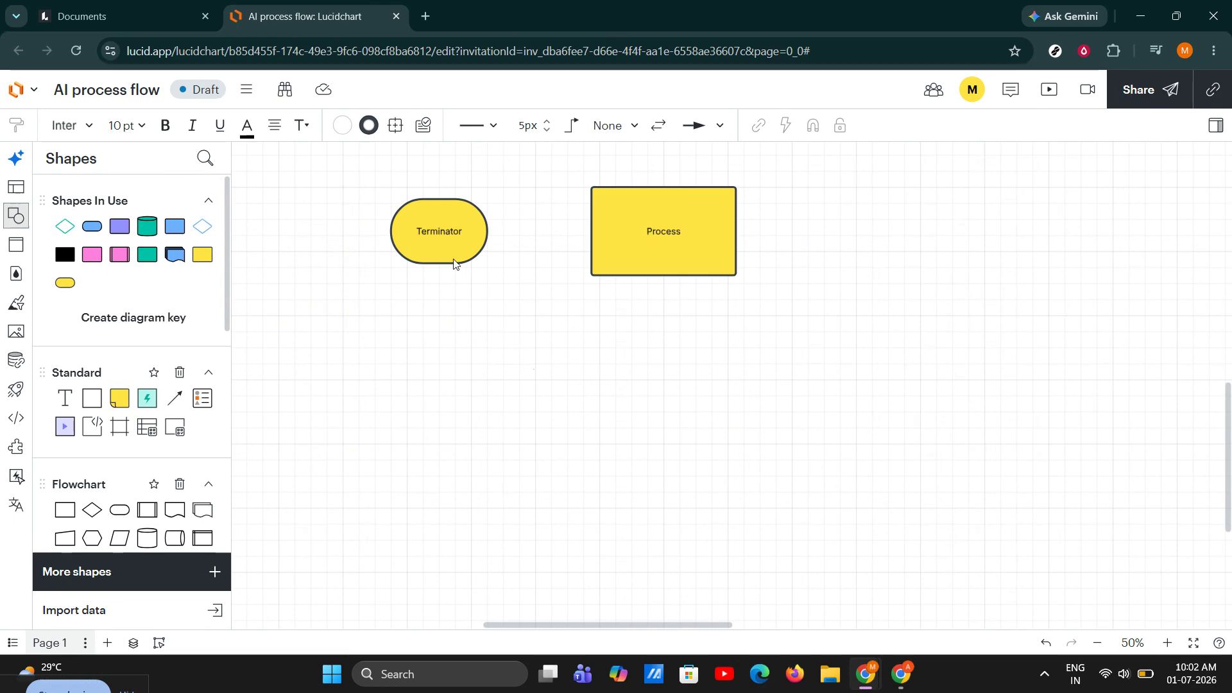
Step: Enlarge the Terminator shape to roughly the same height as the Process shape
{"action": "left_click", "coordinate": [442, 235]}
{"action": "left_click_drag", "start_coordinate": [488, 264], "coordinate": [513, 295]}
{"action": "left_click_drag", "start_coordinate": [441, 239], "coordinate": [418, 219]}
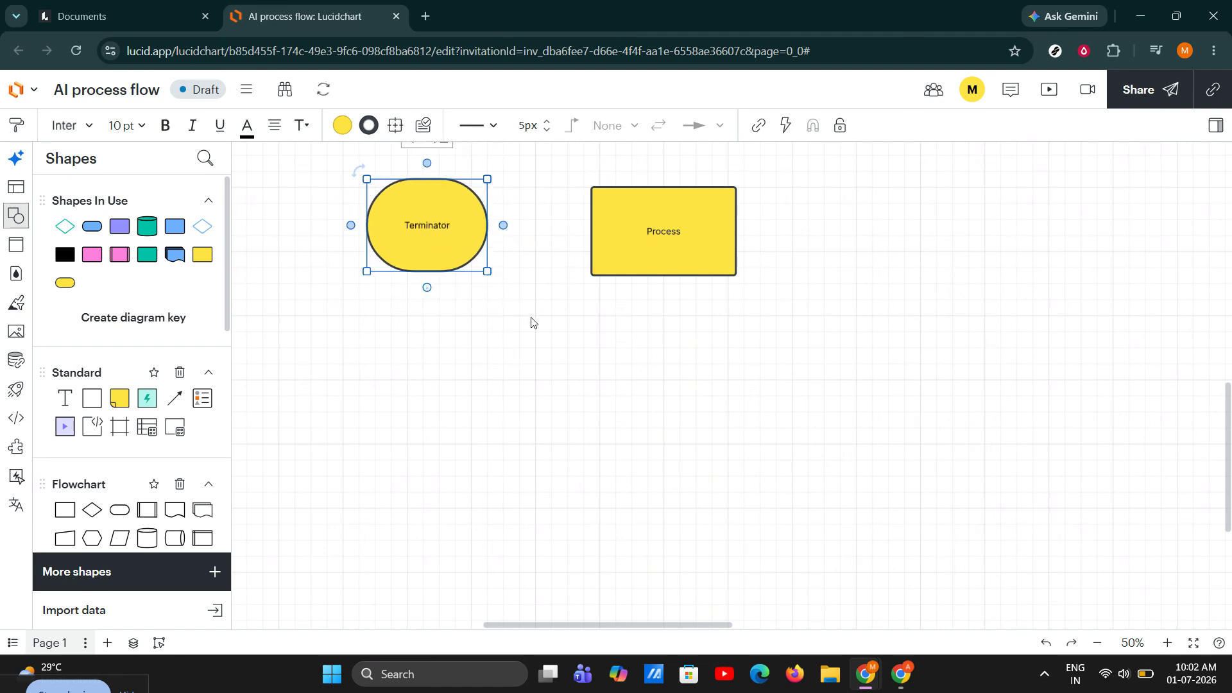
{"action": "scroll", "coordinate": [557, 347], "scroll_direction": "up", "scroll_amount": 3}
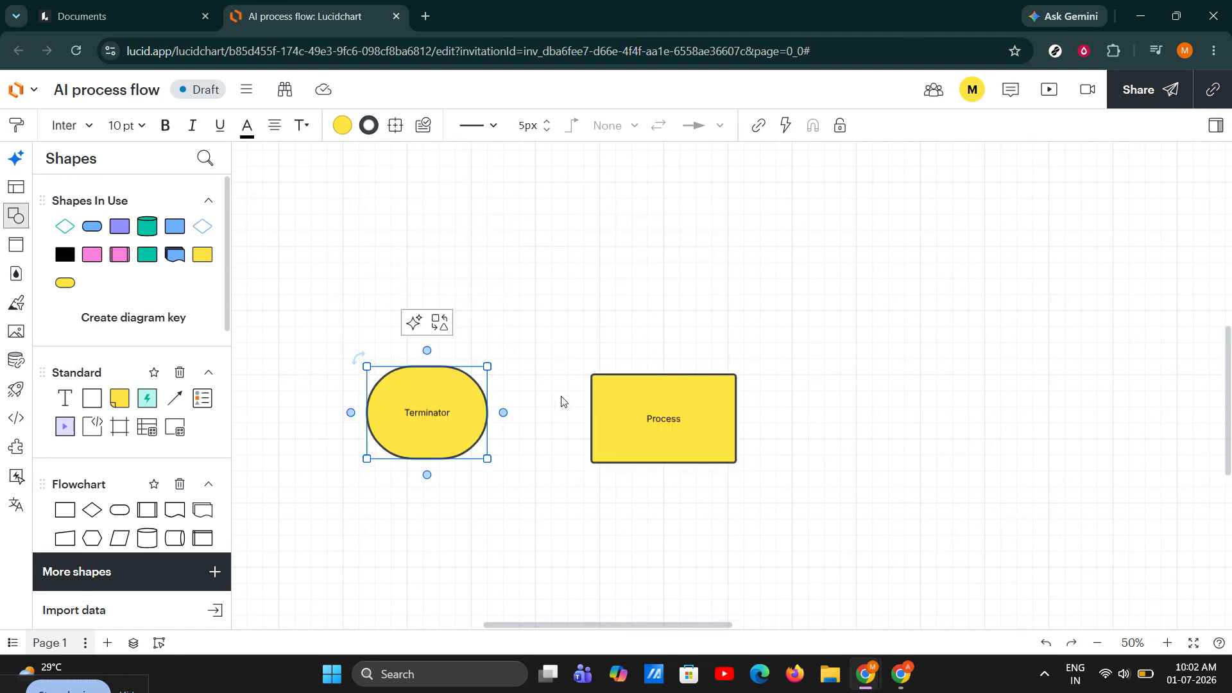
Step: Shift the Process and Terminator shapes to the right, leaving a wider gap between them
{"action": "left_click", "coordinate": [537, 304]}
{"action": "left_click_drag", "start_coordinate": [664, 419], "coordinate": [865, 410]}
{"action": "left_click_drag", "start_coordinate": [450, 409], "coordinate": [579, 409]}
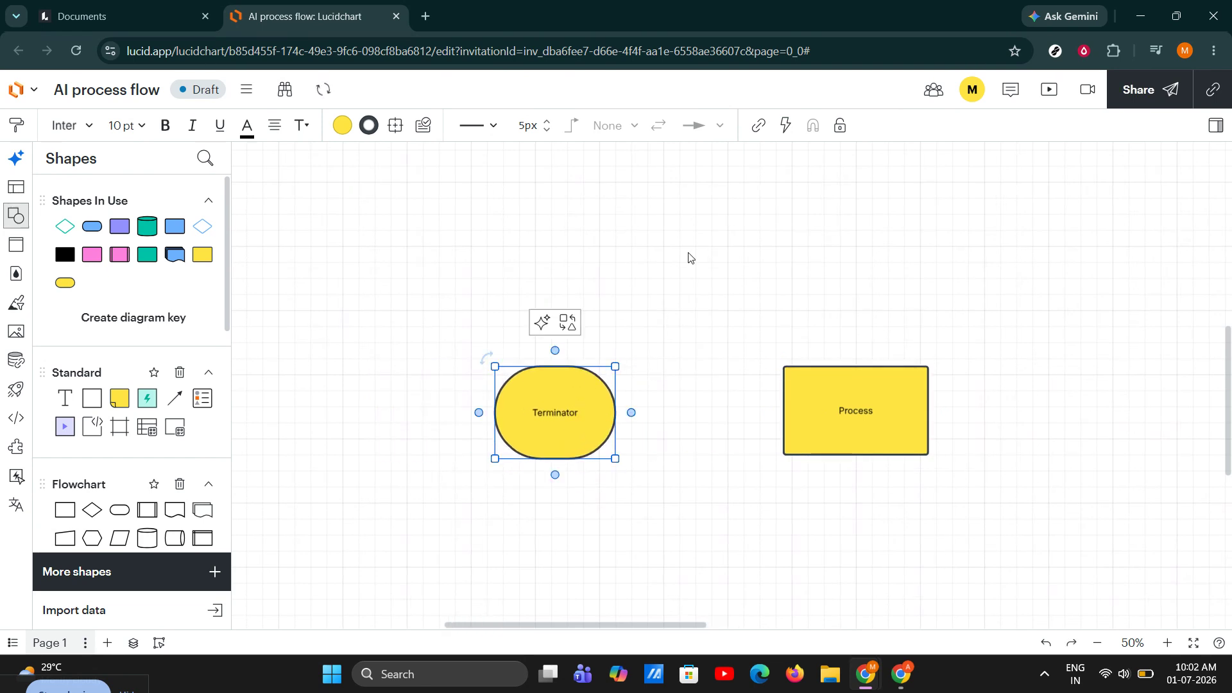
{"action": "left_click", "coordinate": [700, 290]}
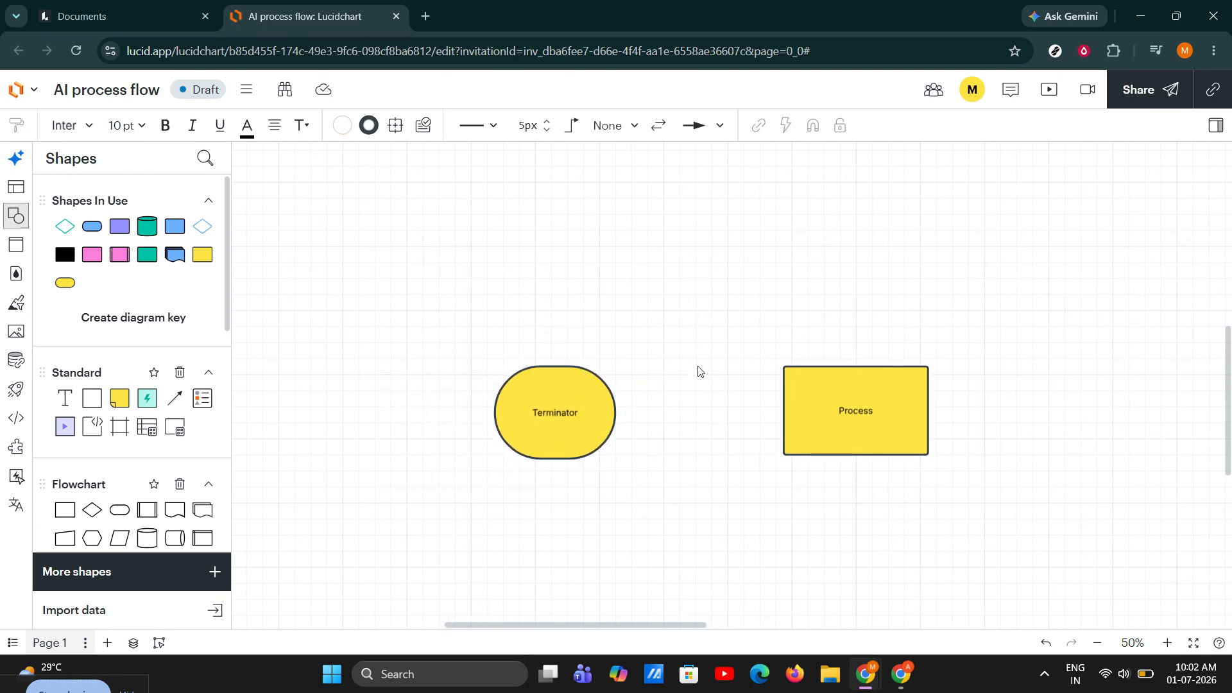